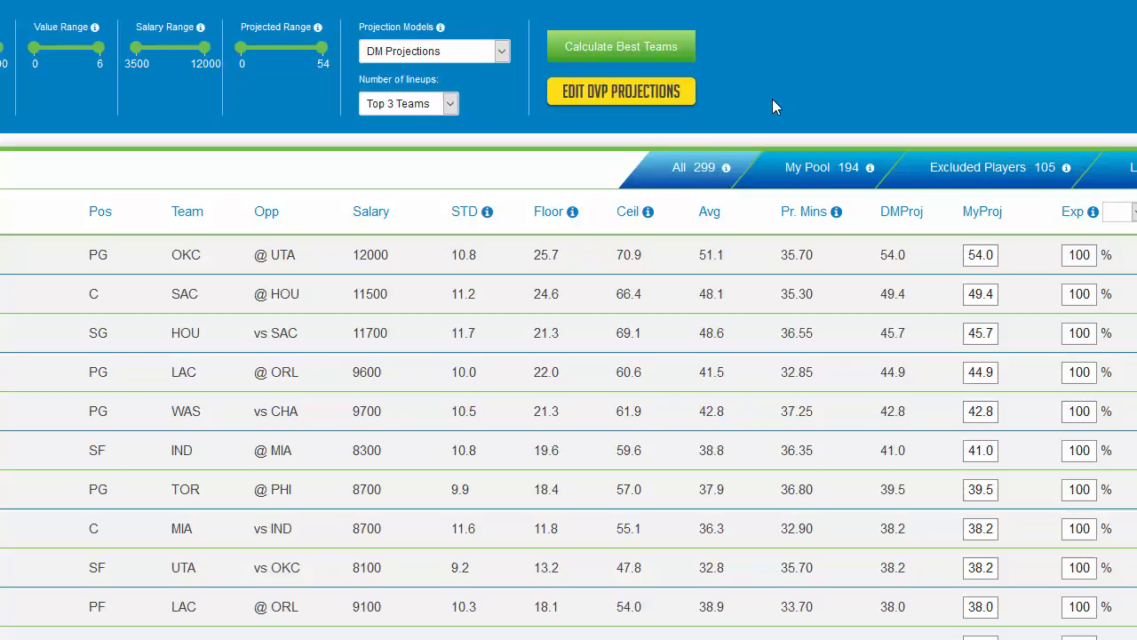
Open the DVP projections editor and display the BOS @ SAS game's Boston Celtics player table
click(627, 92)
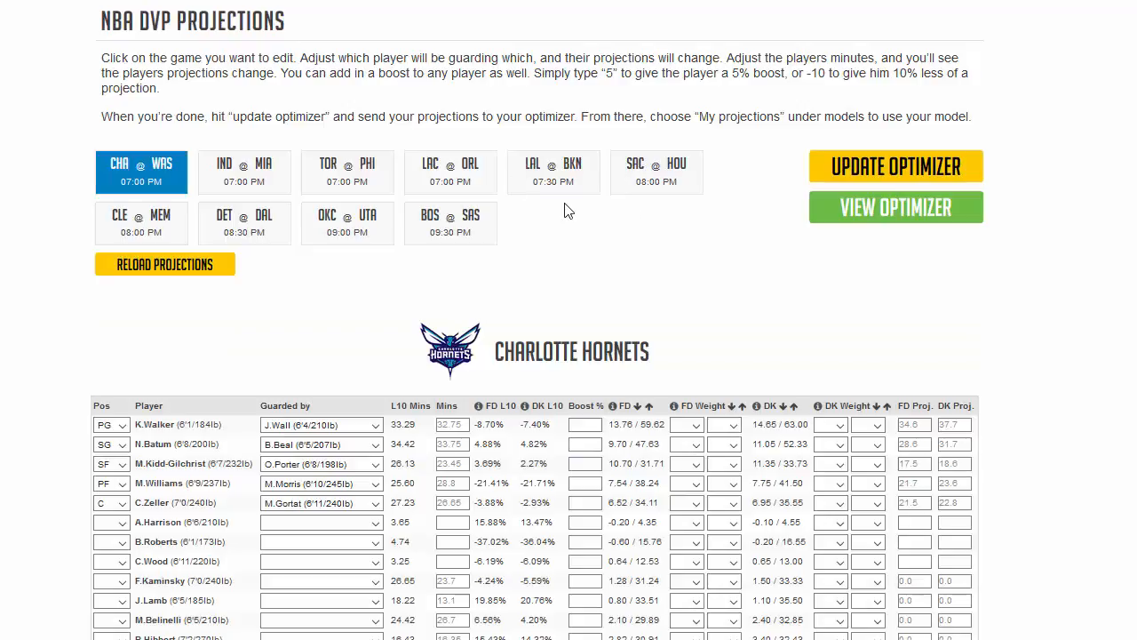
click(450, 222)
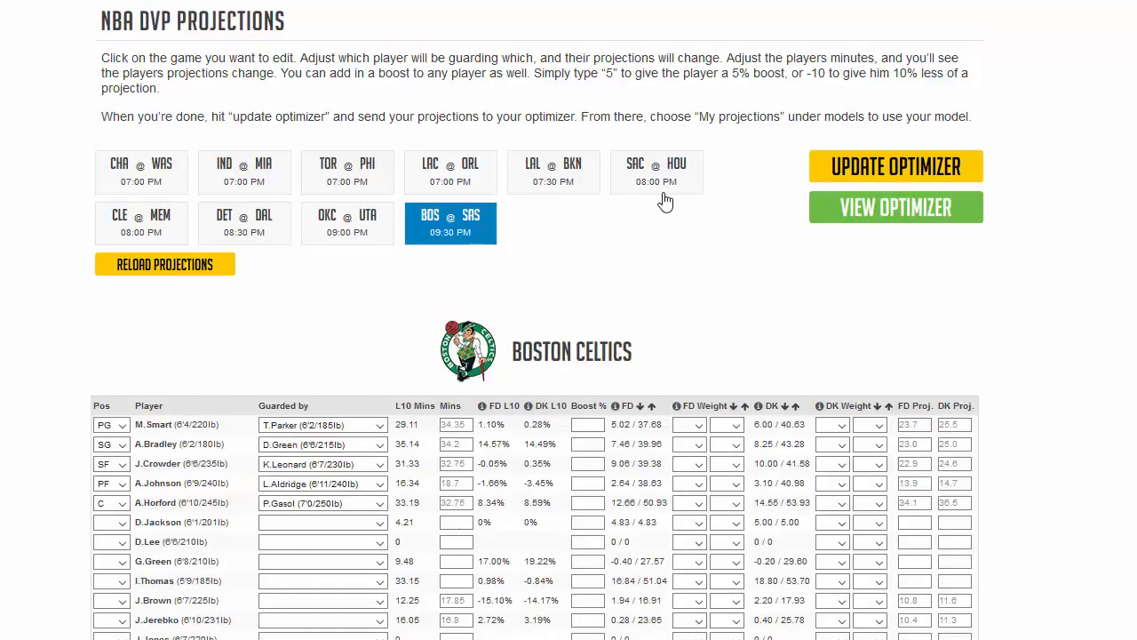
scroll(621, 302, down, 2)
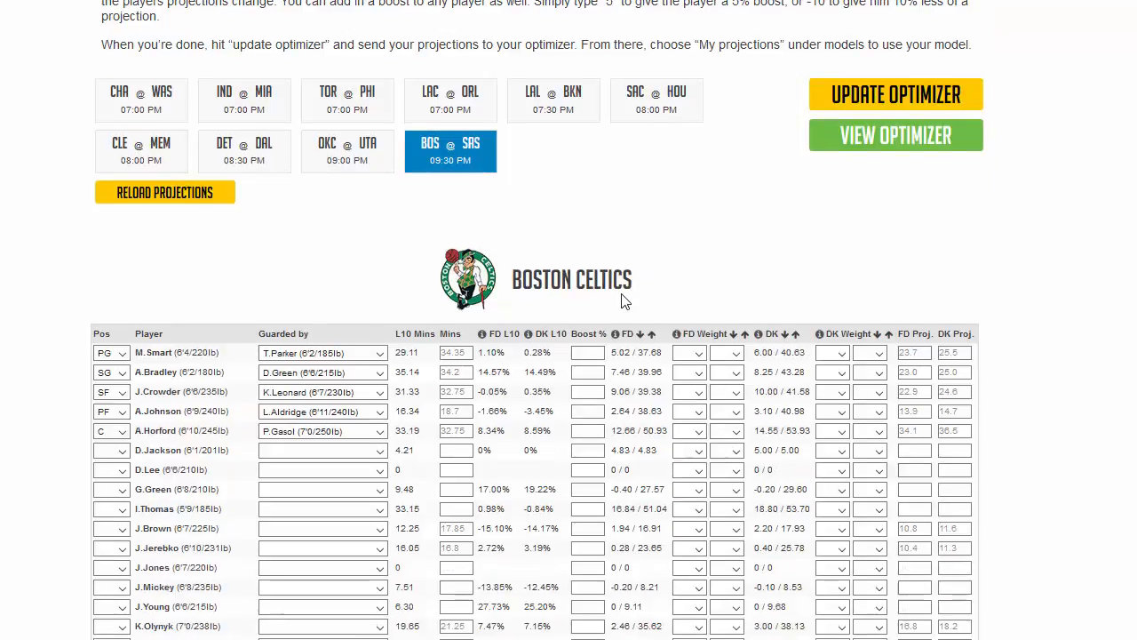
scroll(621, 302, up, 2)
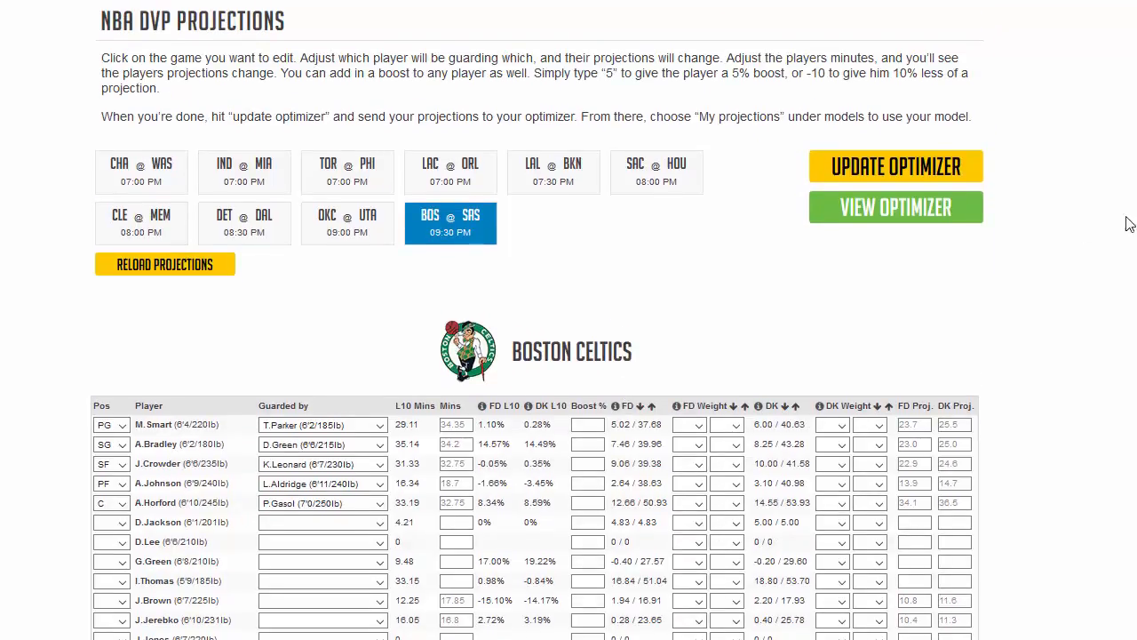
scroll(537, 356, down, 2)
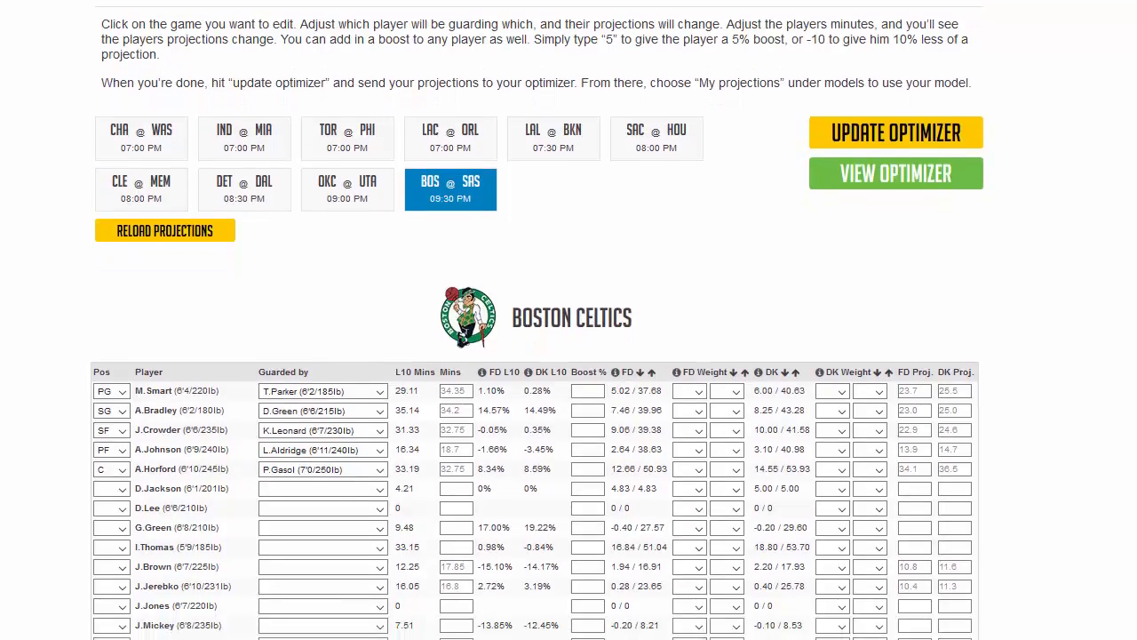
scroll(538, 355, down, 2)
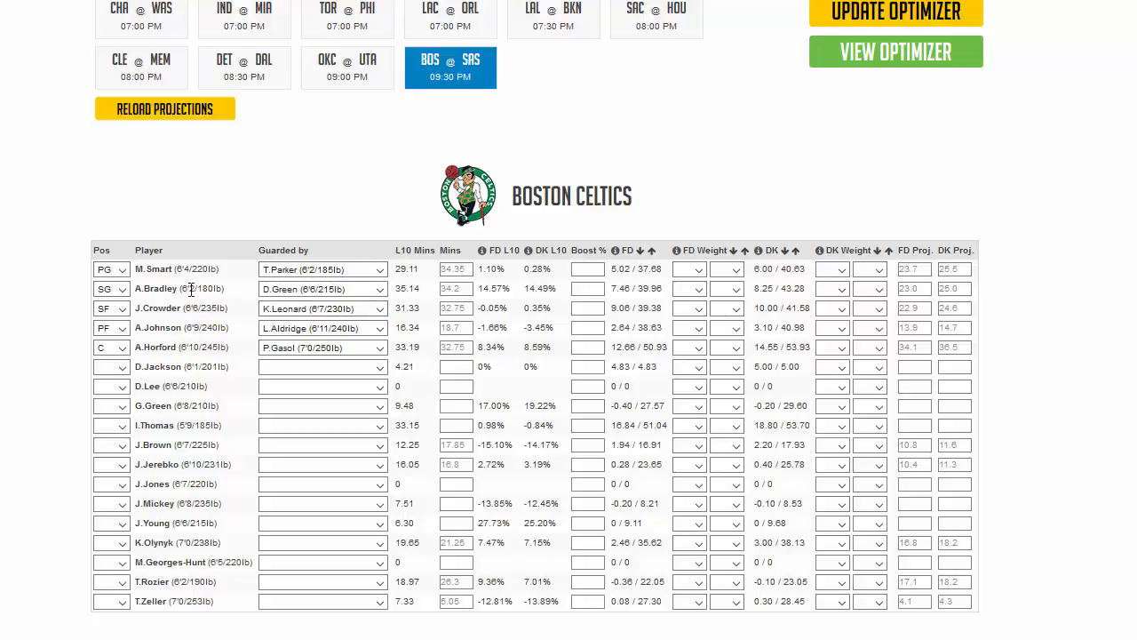
Try D.Green as the defender guarding J.Crowder, and restore K.Leonard as his defender
click(315, 316)
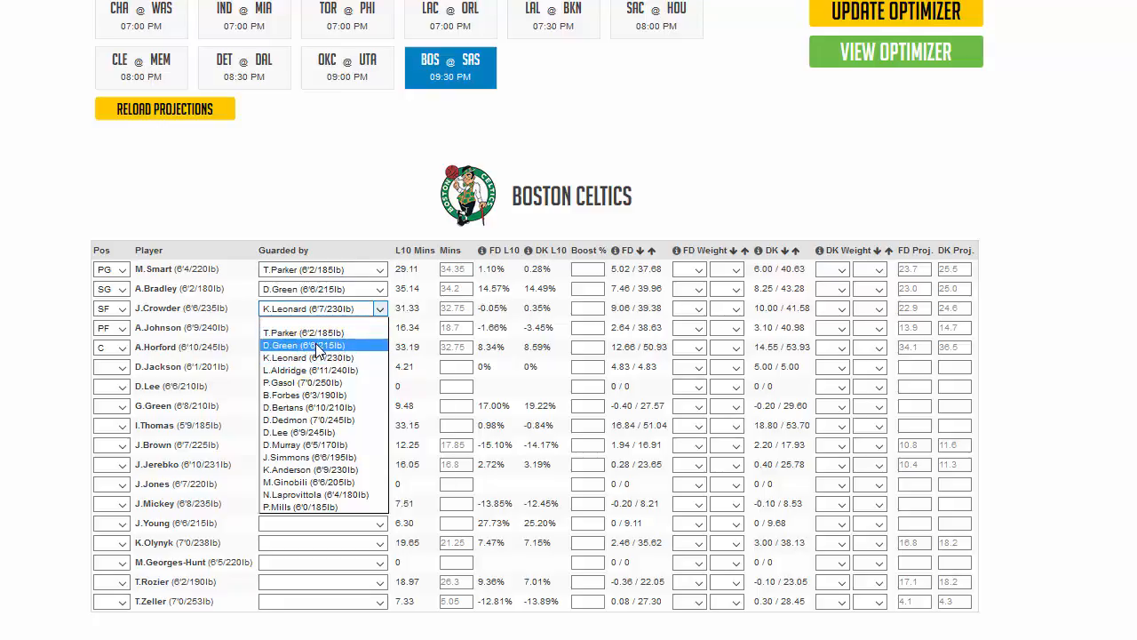
click(319, 346)
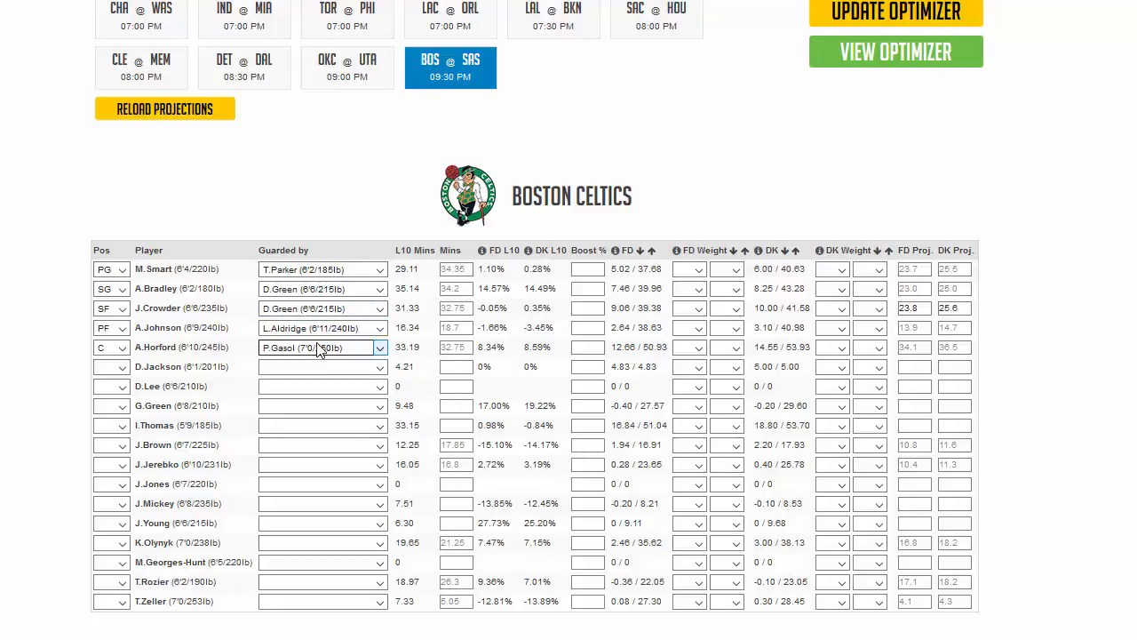
click(330, 291)
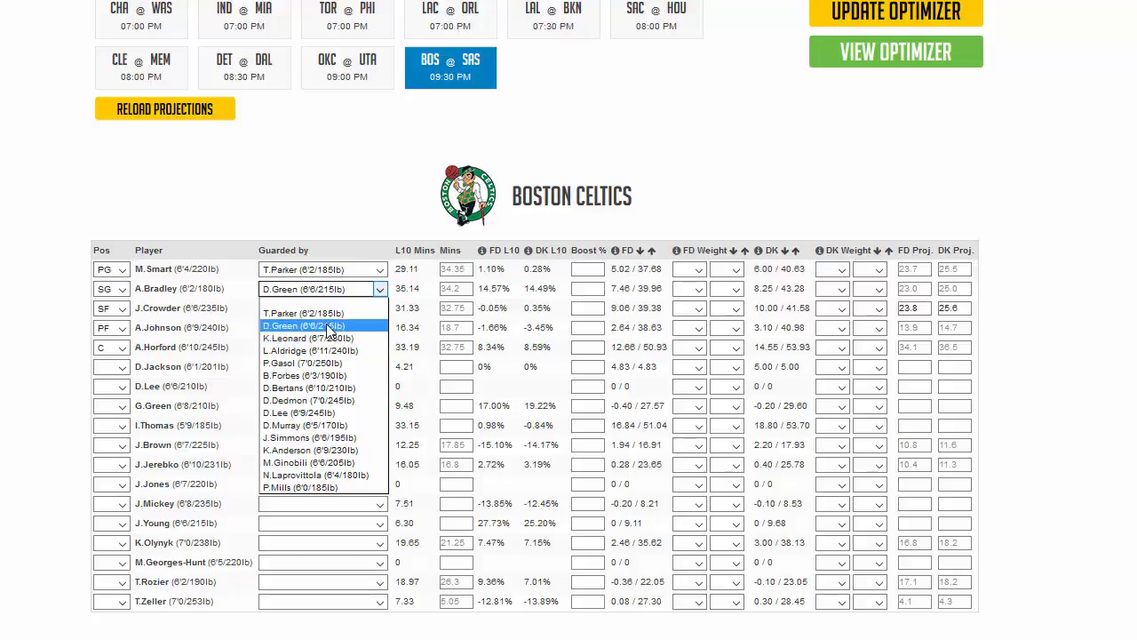
click(328, 327)
click(325, 308)
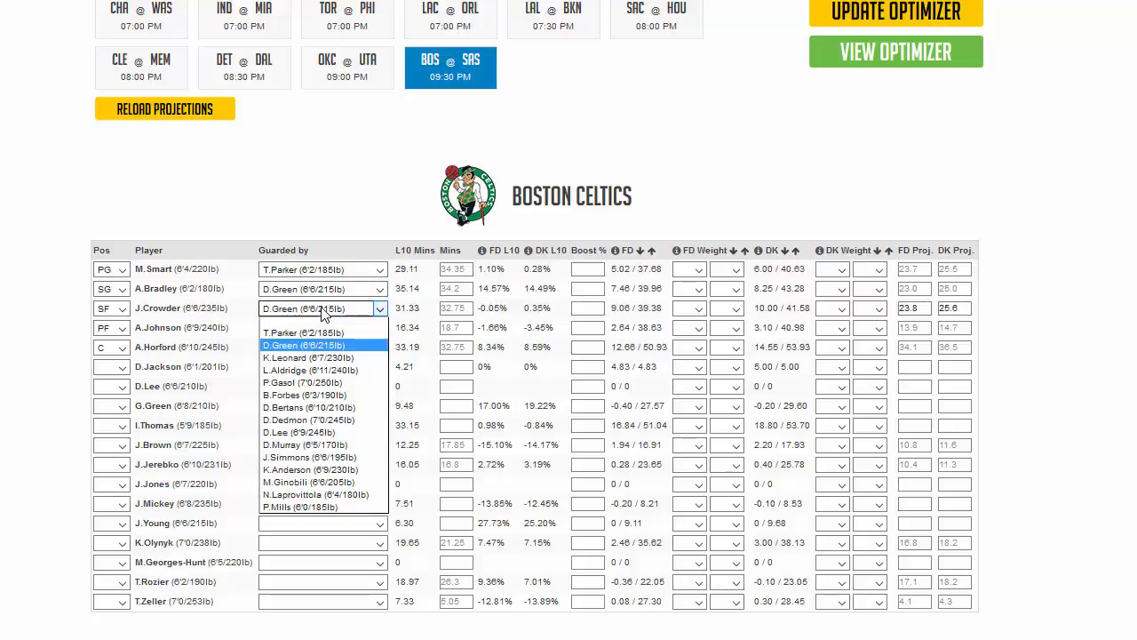
click(320, 358)
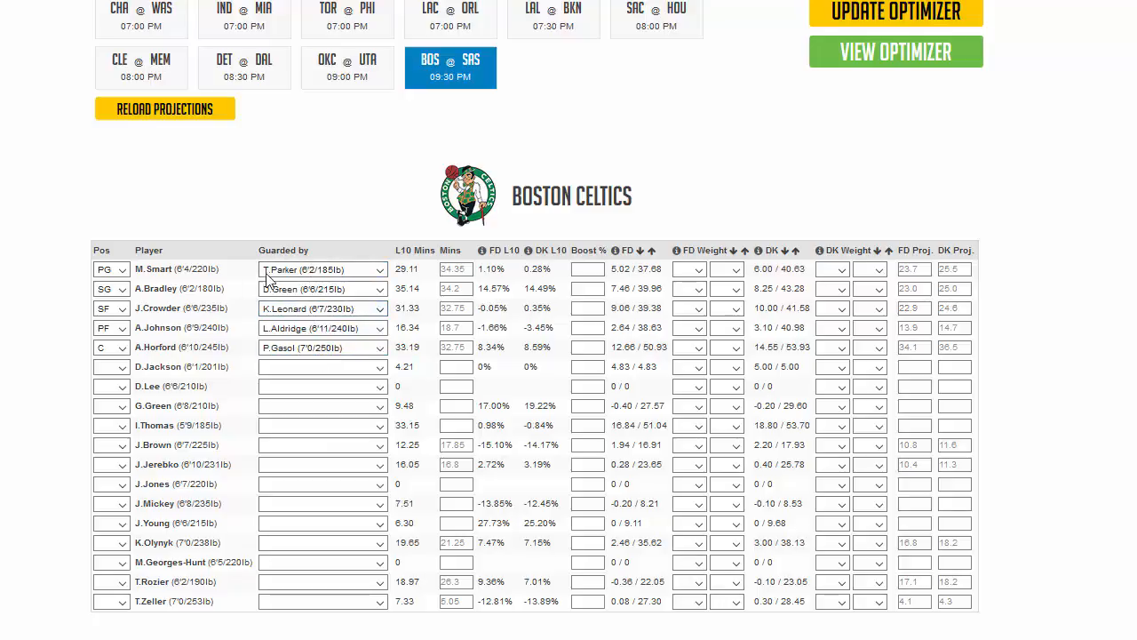
Assign K.Leonard as the defender guarding M.Smart and set M.Smart's minutes to 37
click(316, 271)
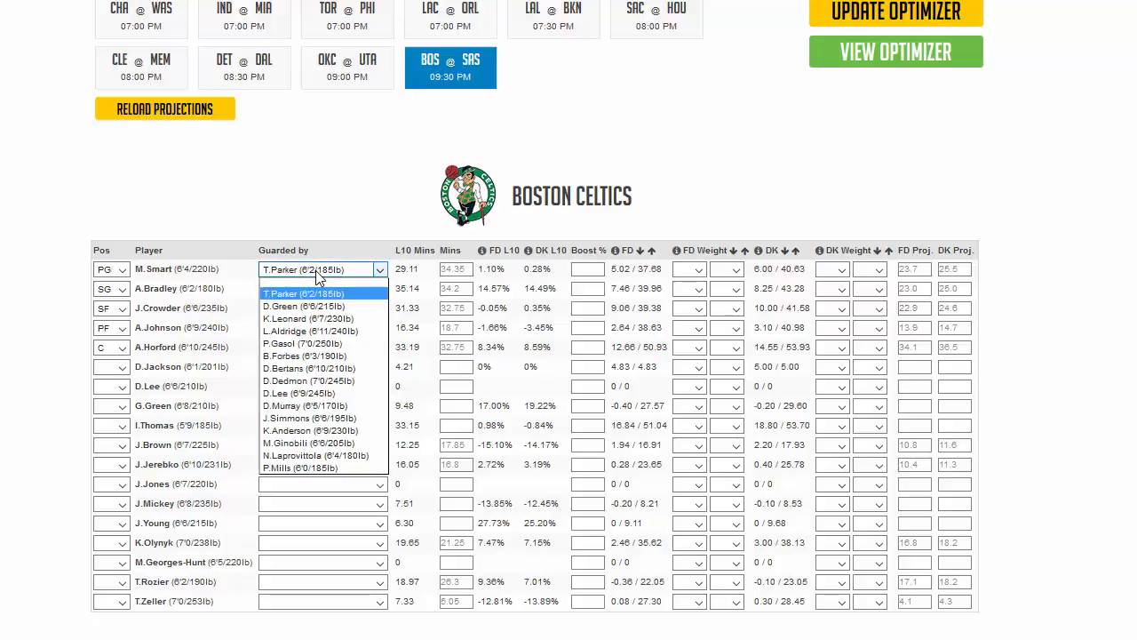
click(325, 319)
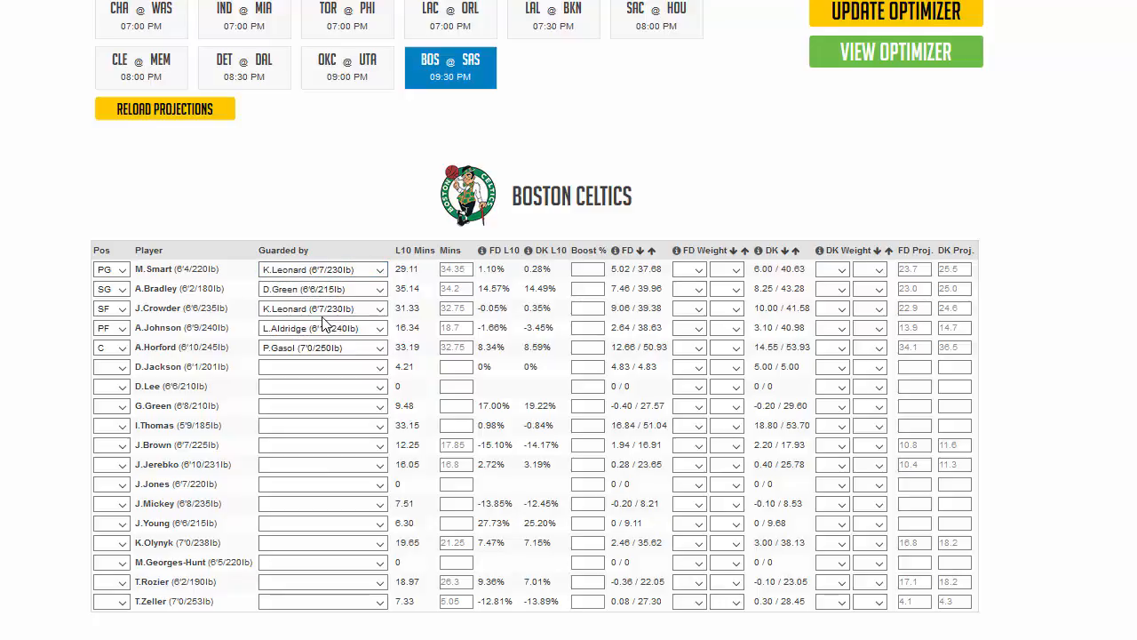
click(334, 326)
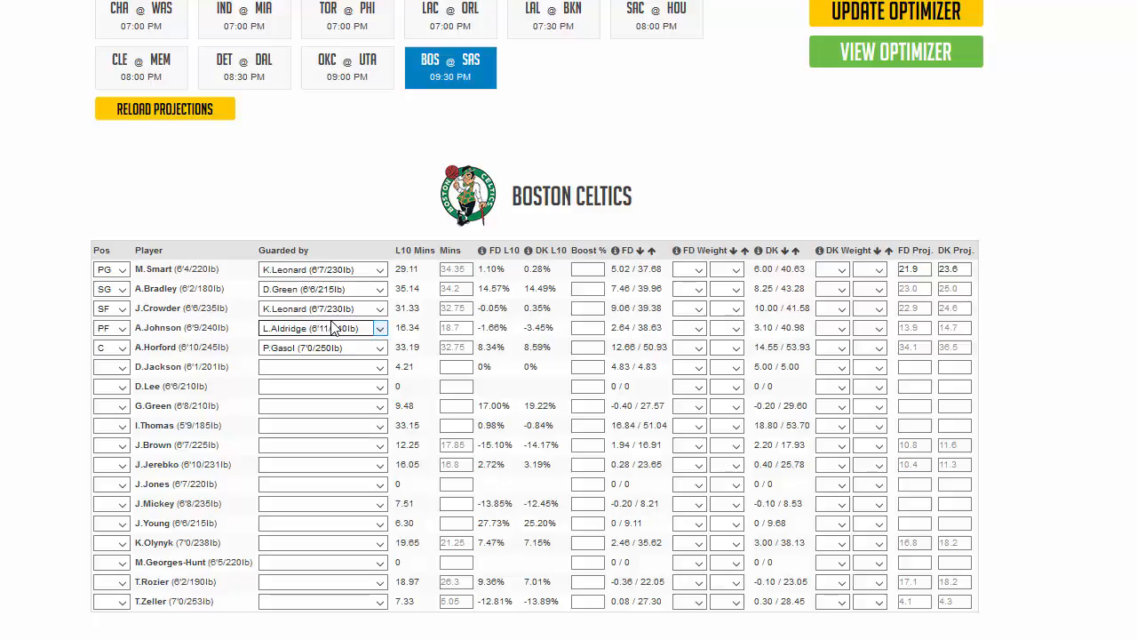
click(463, 271)
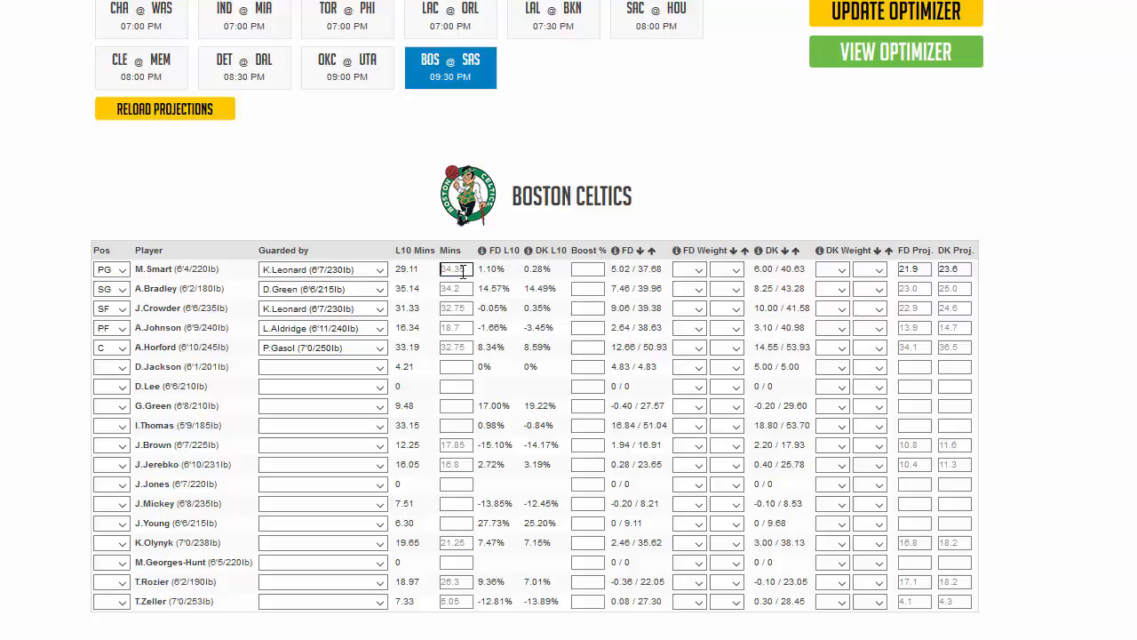
text(37)
click(1097, 351)
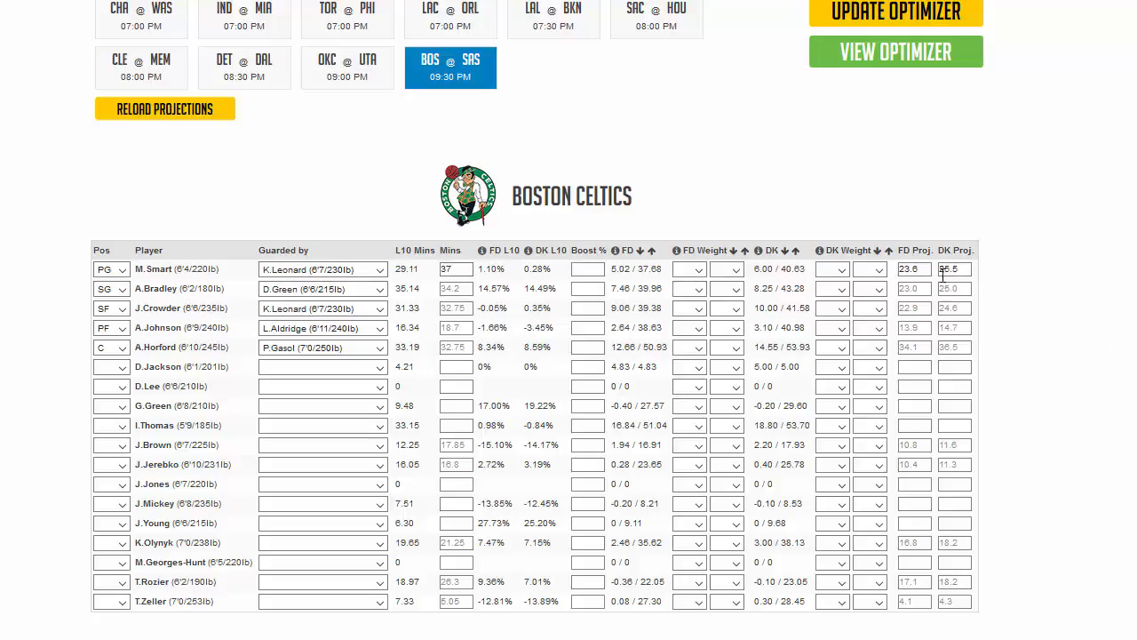
Give A.Bradley of the Celtics a 10% projection boost
click(588, 271)
click(593, 289)
text(10)
Try a downward FanDuel weight of 10 for A.Horford, and clear that weight
click(700, 291)
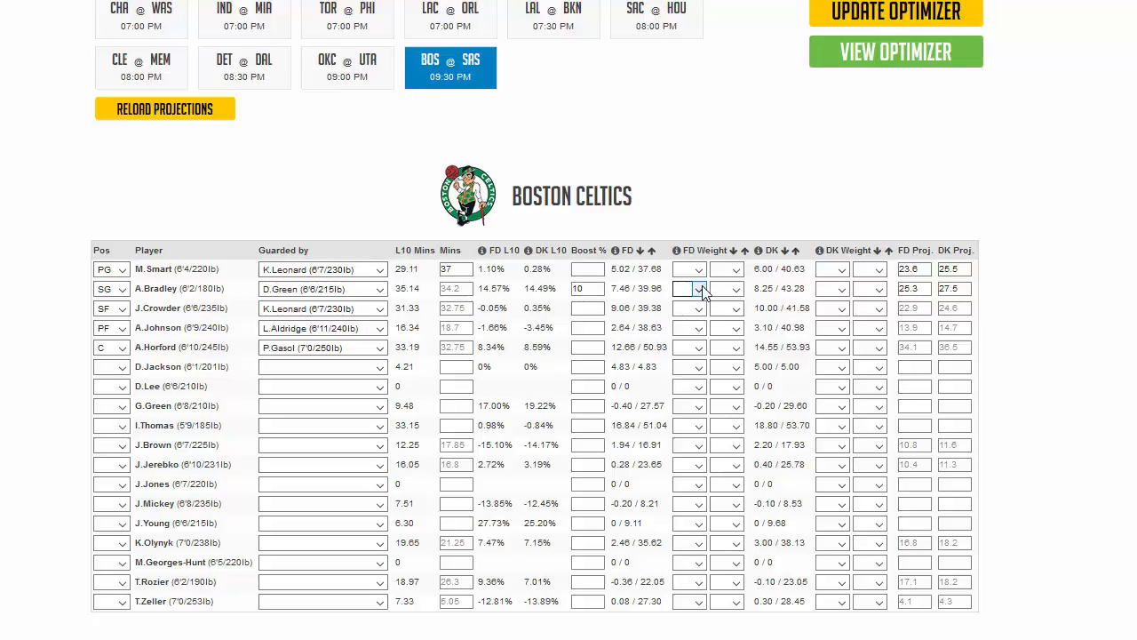
click(697, 347)
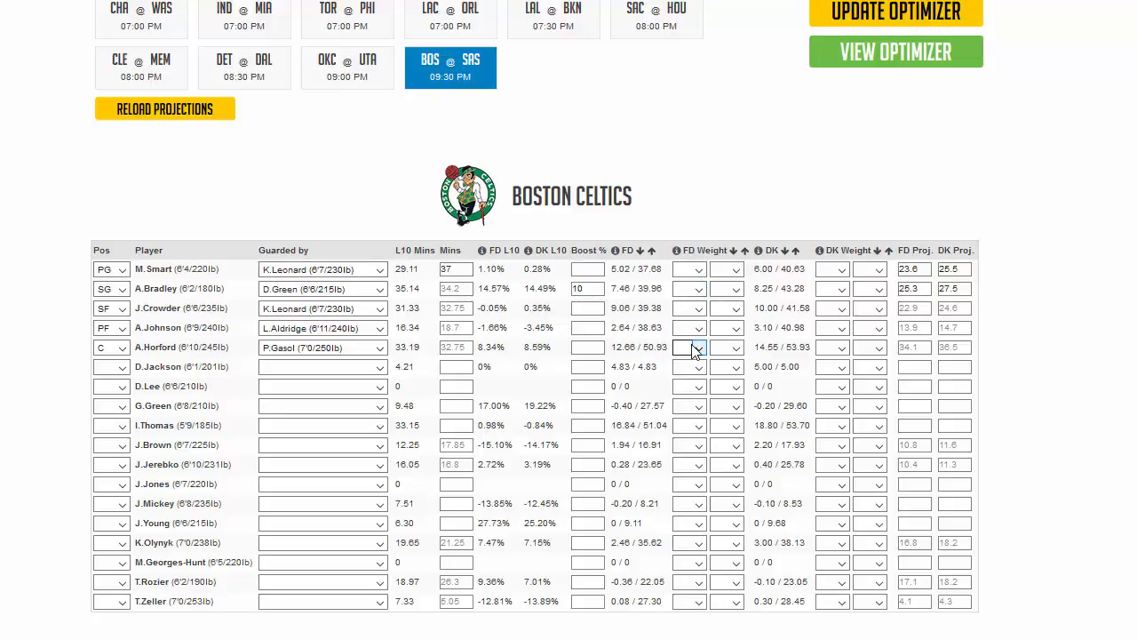
click(695, 348)
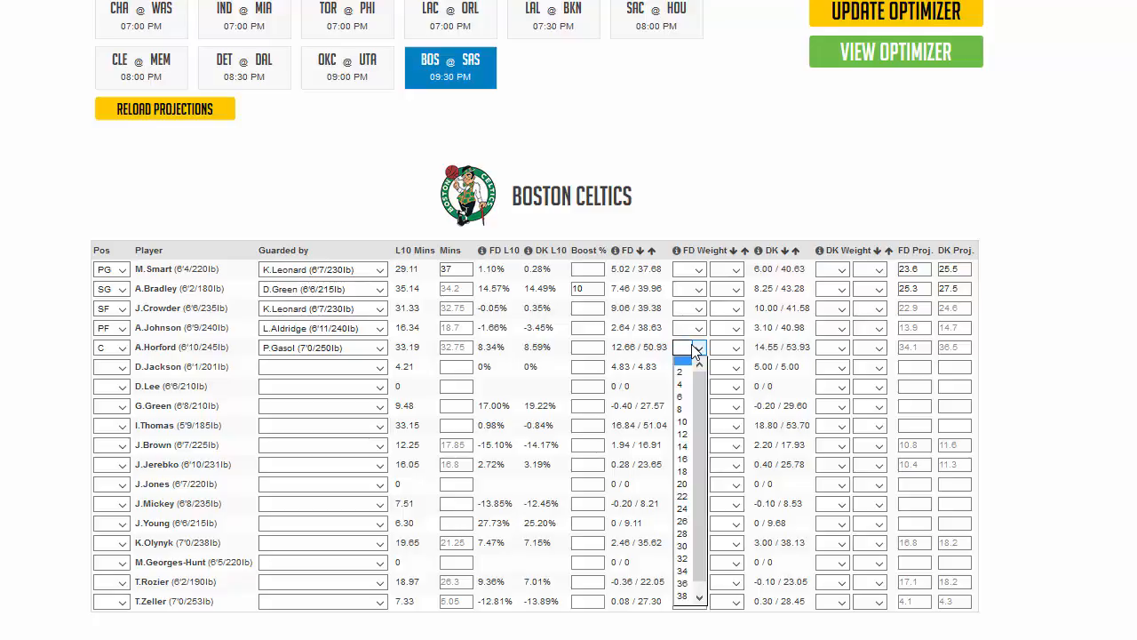
click(683, 422)
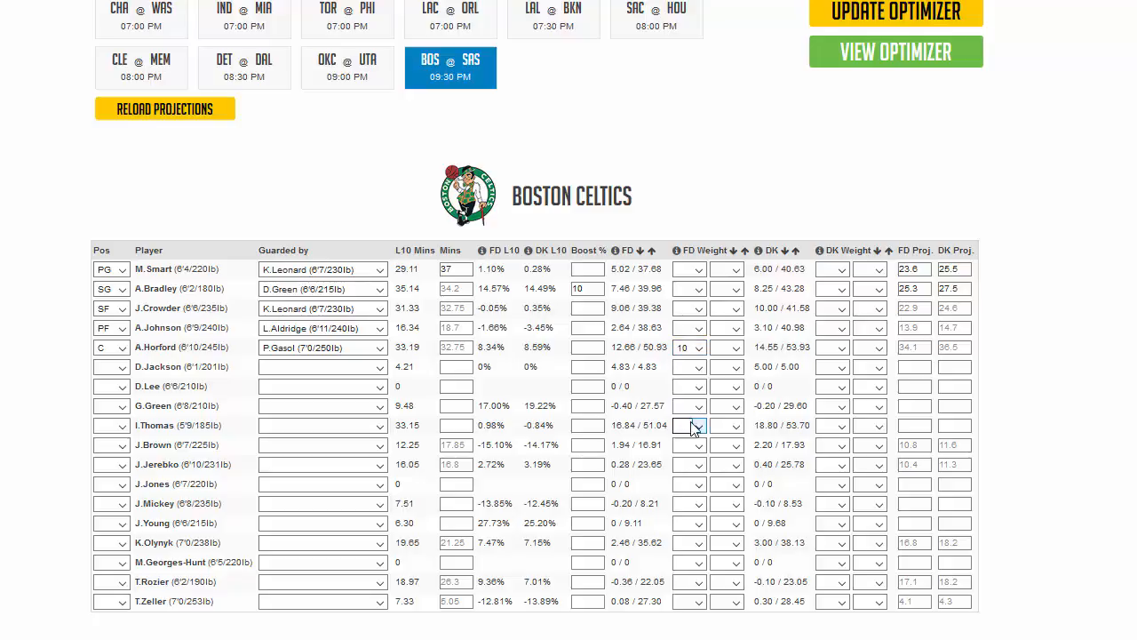
click(921, 352)
text(32)
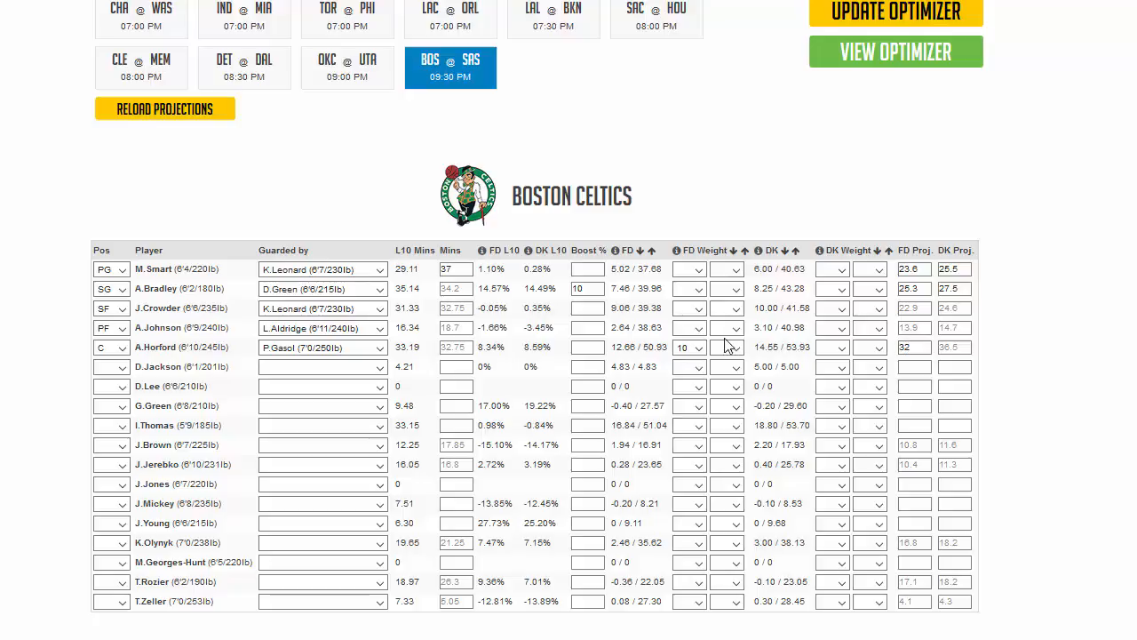
click(695, 348)
click(688, 361)
Try an upward FanDuel weight of 20 for P.Gasol in the San Antonio Spurs table, and clear that weight
scroll(758, 415, down, 5)
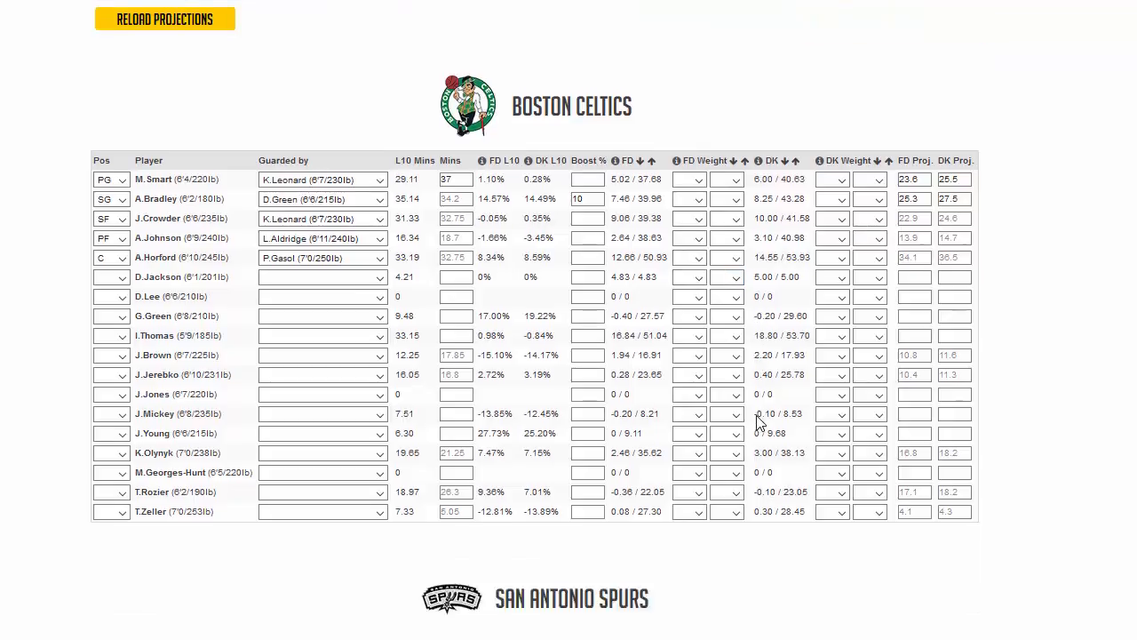
scroll(758, 415, down, 1)
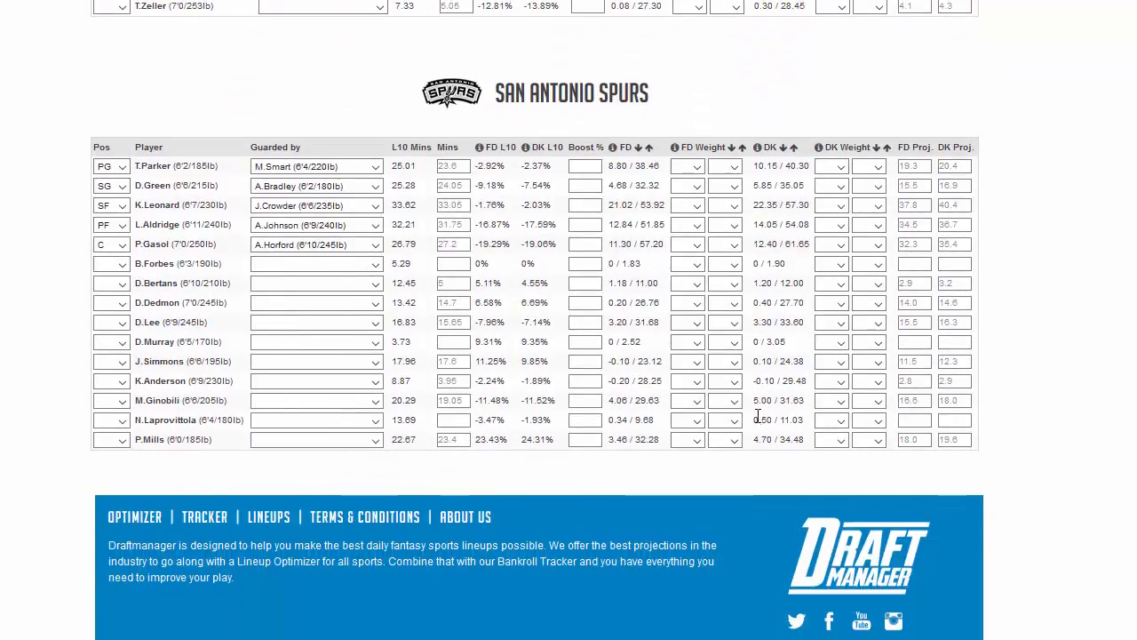
scroll(566, 458, up, 1)
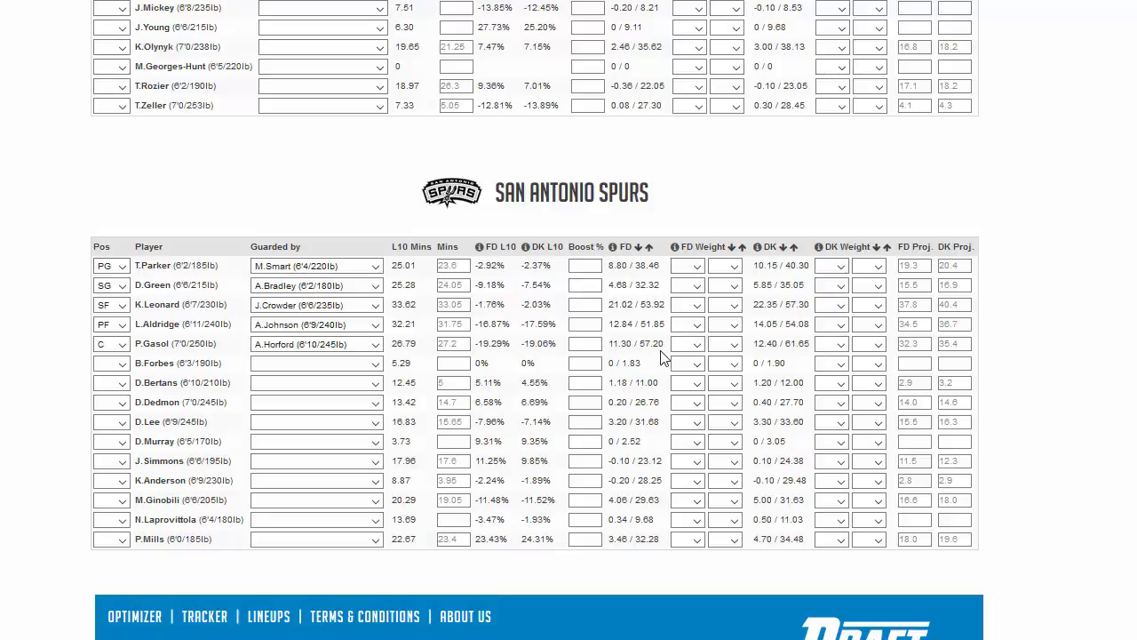
click(730, 346)
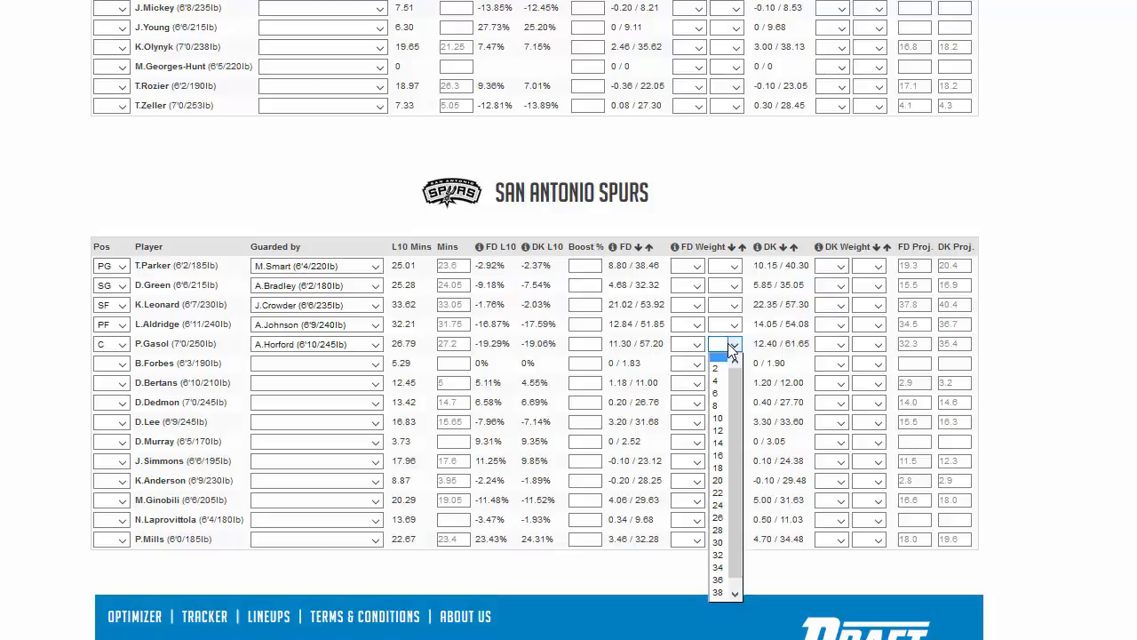
click(721, 479)
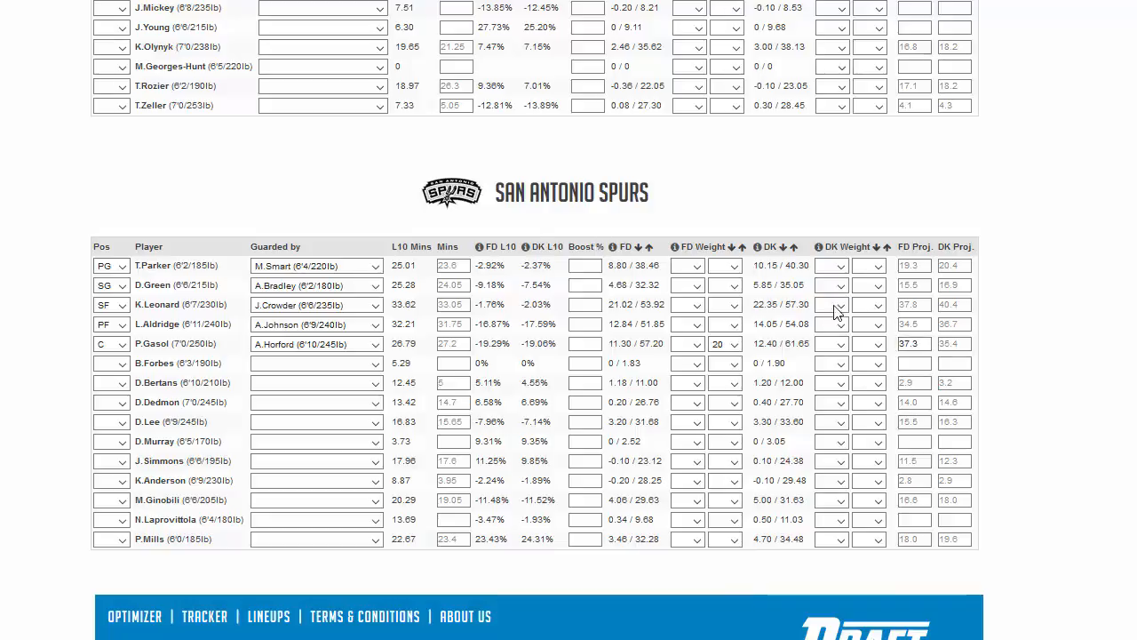
click(728, 346)
click(726, 359)
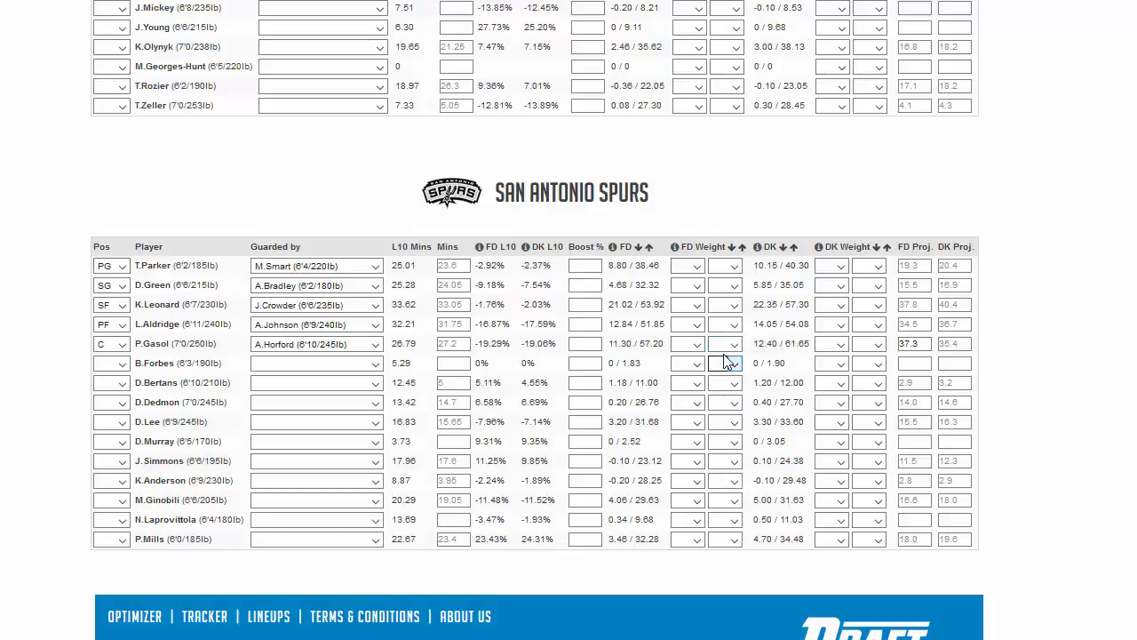
Display the SAC @ HOU game and look over its Houston Rockets player table
scroll(596, 391, up, 3)
scroll(596, 399, up, 4)
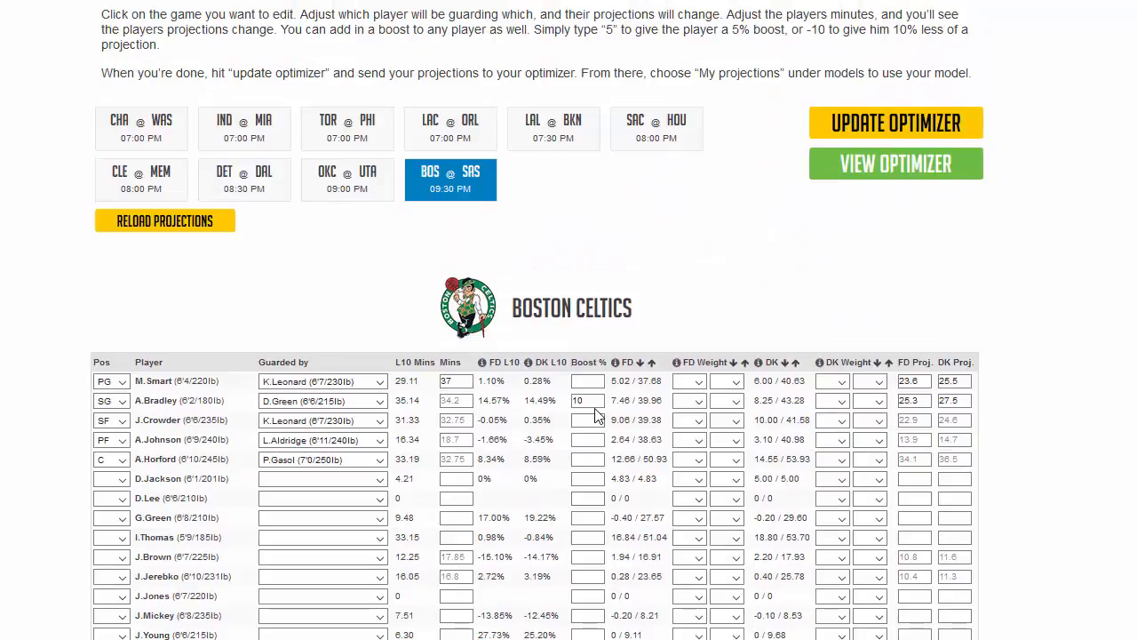
scroll(596, 416, down, 1)
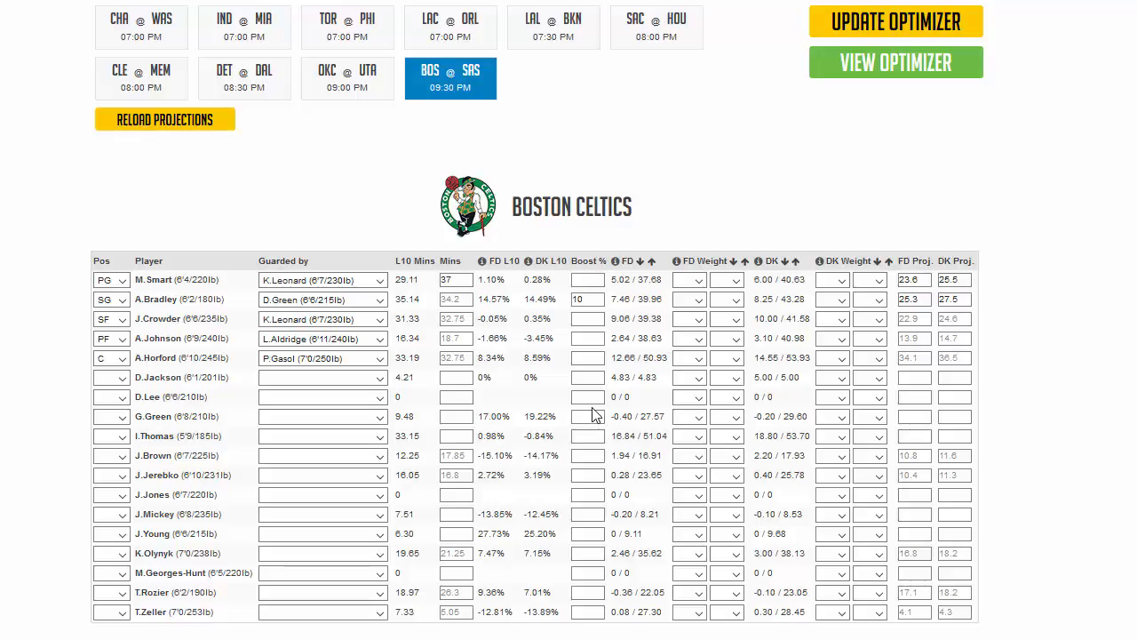
click(668, 28)
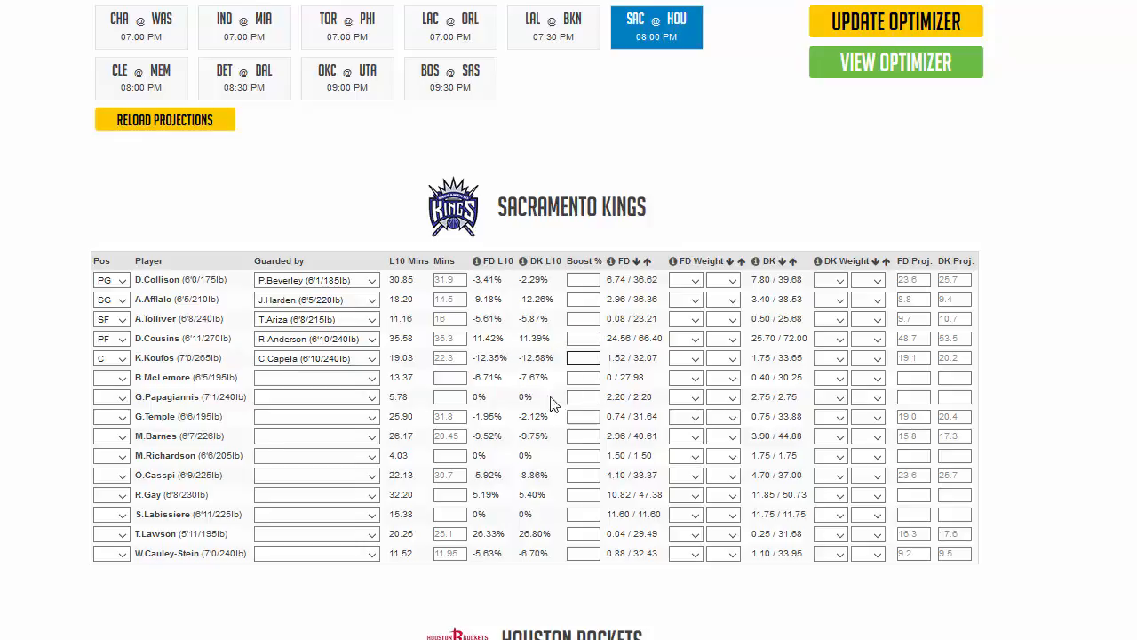
scroll(545, 435, down, 6)
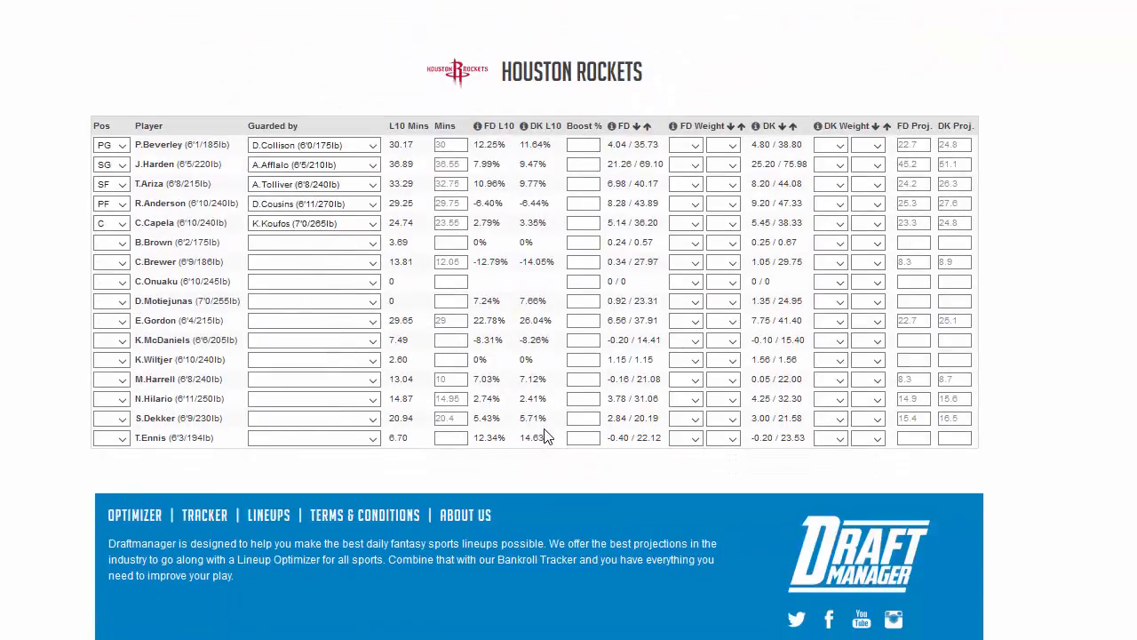
scroll(544, 435, up, 2)
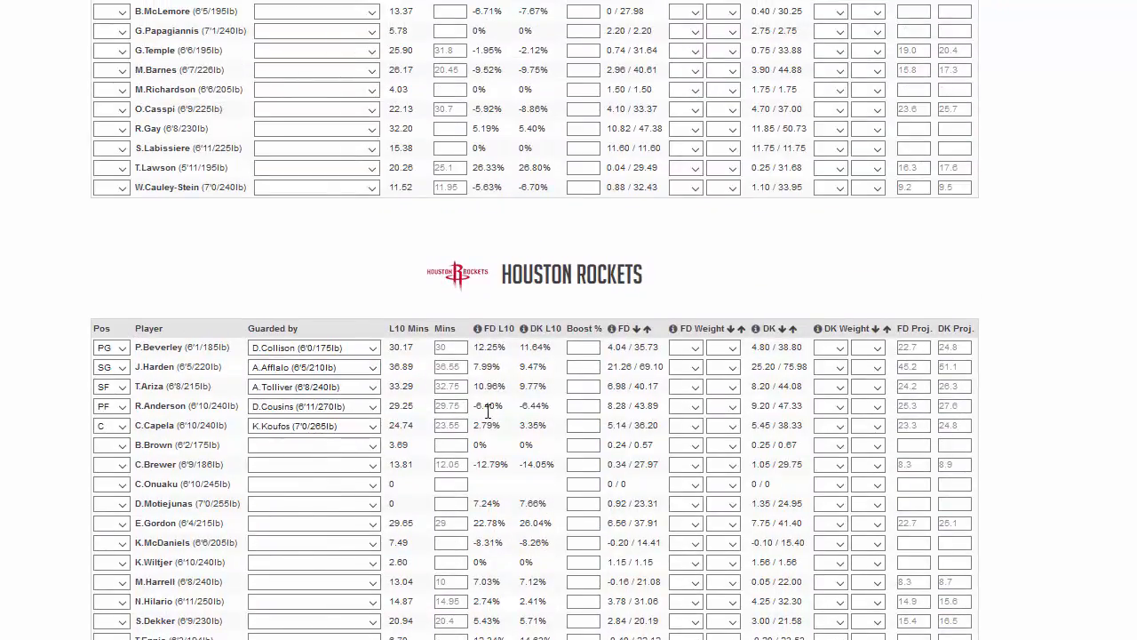
Try a 5% boost for R.Anderson of the Rockets, and remove that boost
click(582, 406)
text(5)
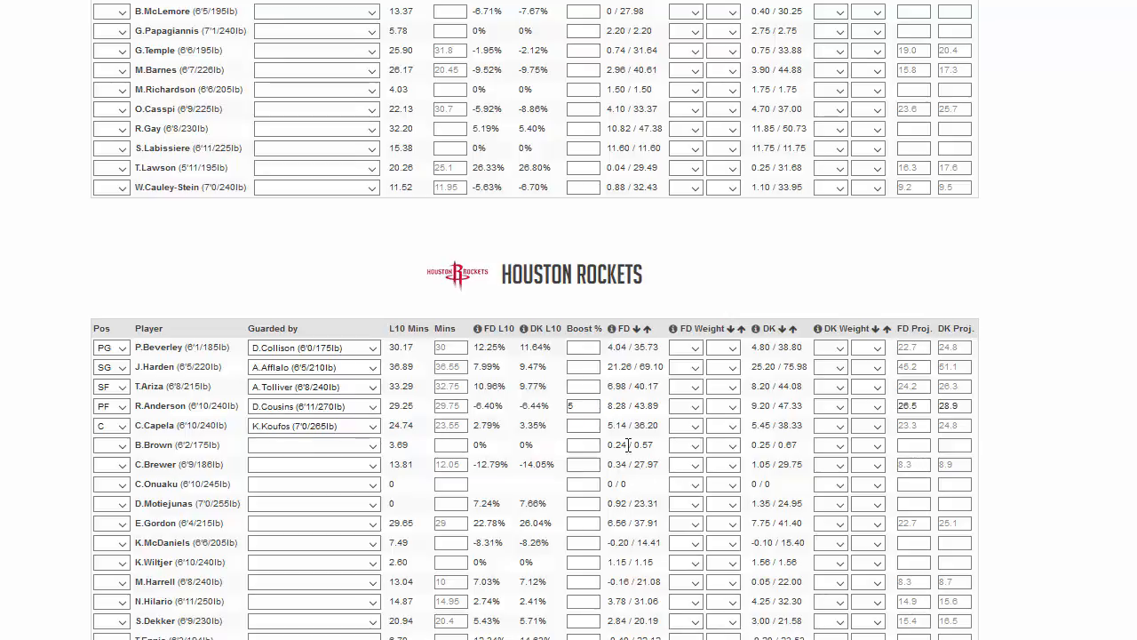
drag(592, 405, 382, 405)
key(BackSpace)
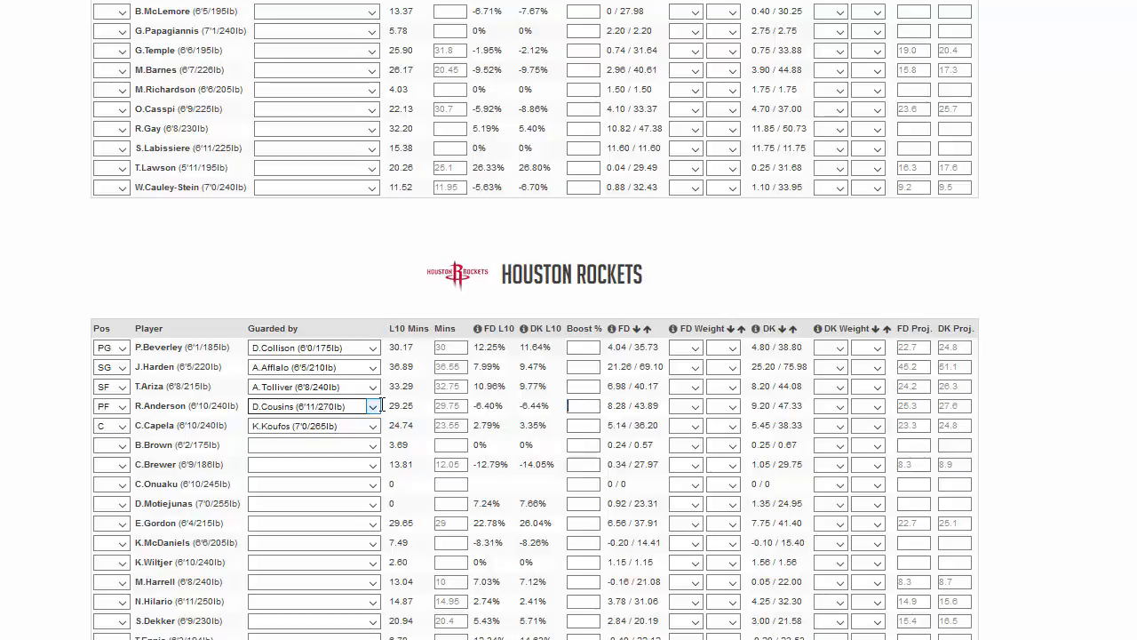
In the optimizer, calculate the best lineups using the My Projections model and the Top 2 Teams setting
scroll(613, 213, up, 4)
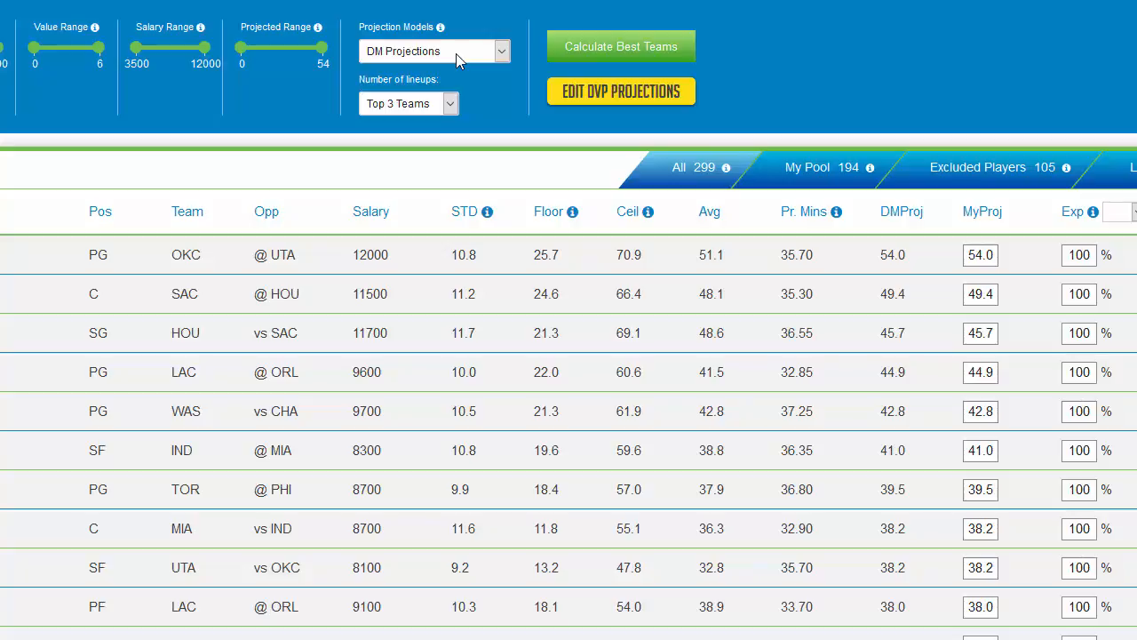
click(456, 53)
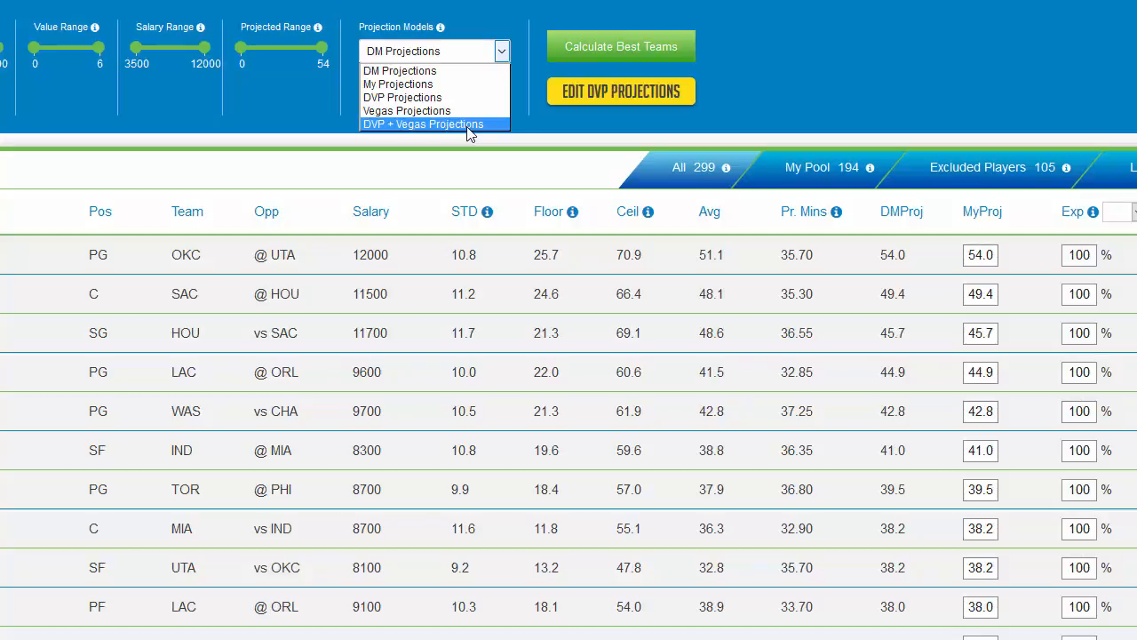
click(452, 85)
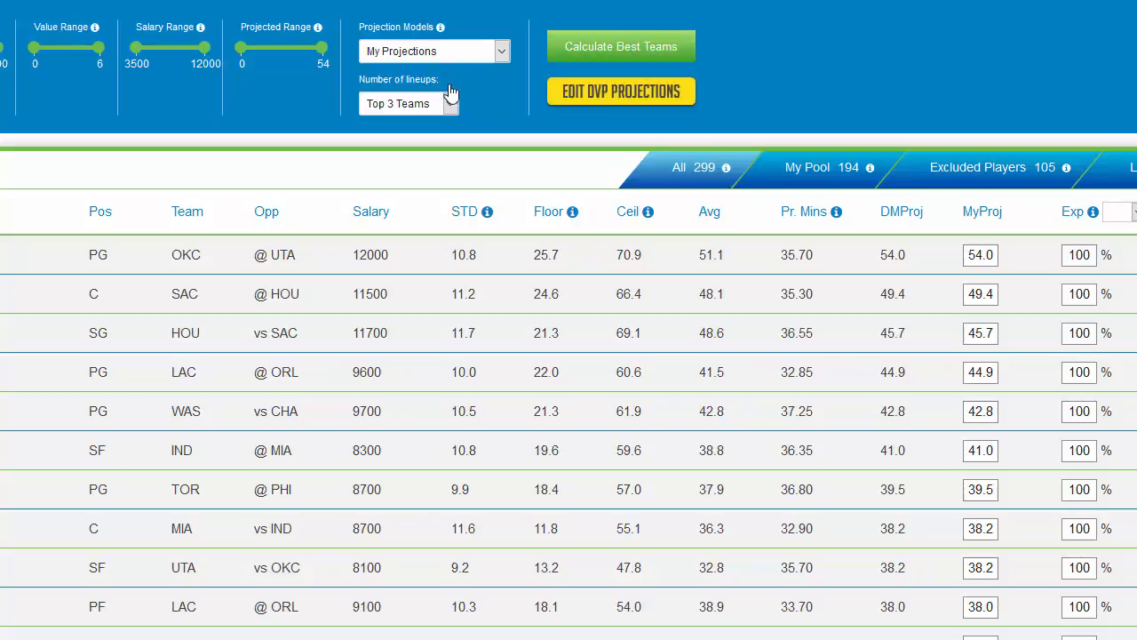
click(435, 103)
click(423, 133)
click(662, 59)
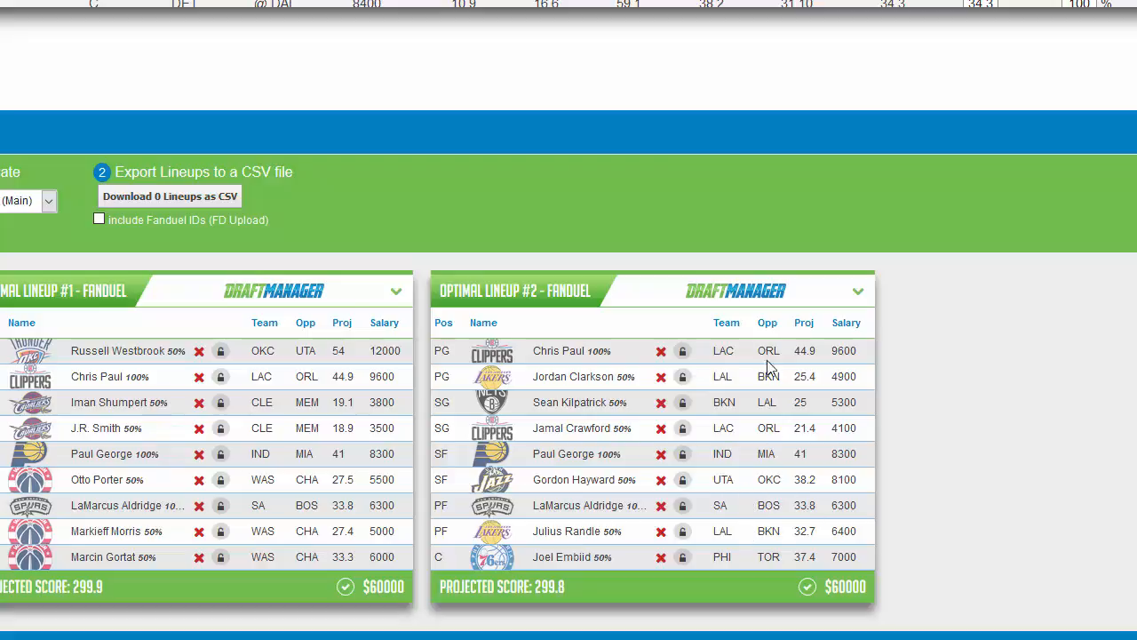
scroll(766, 366, up, 3)
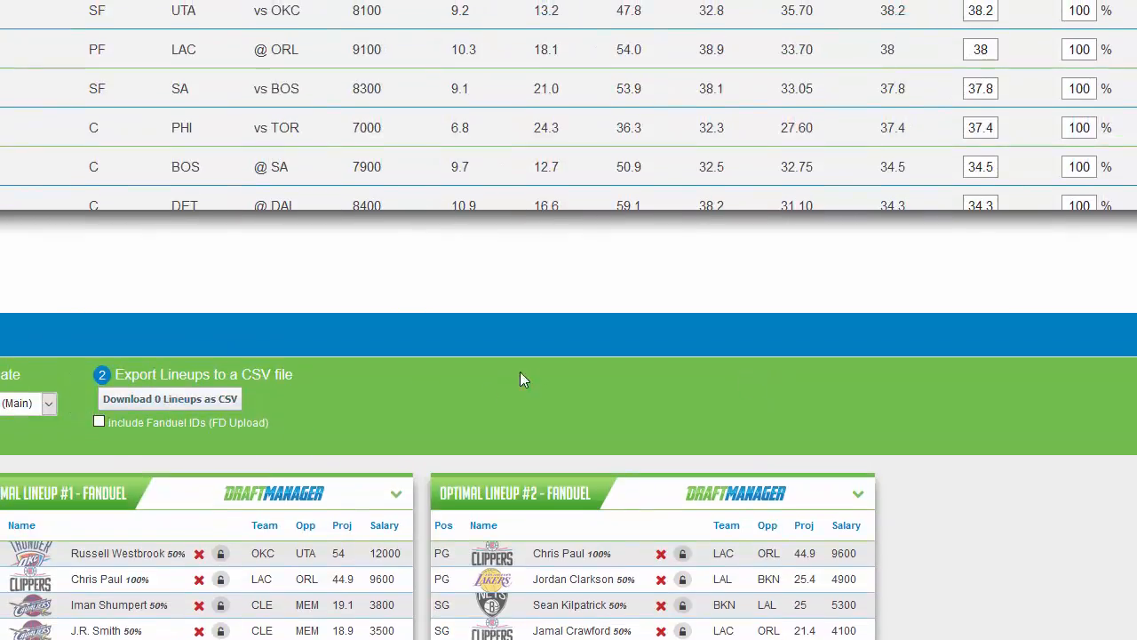
scroll(533, 391, up, 8)
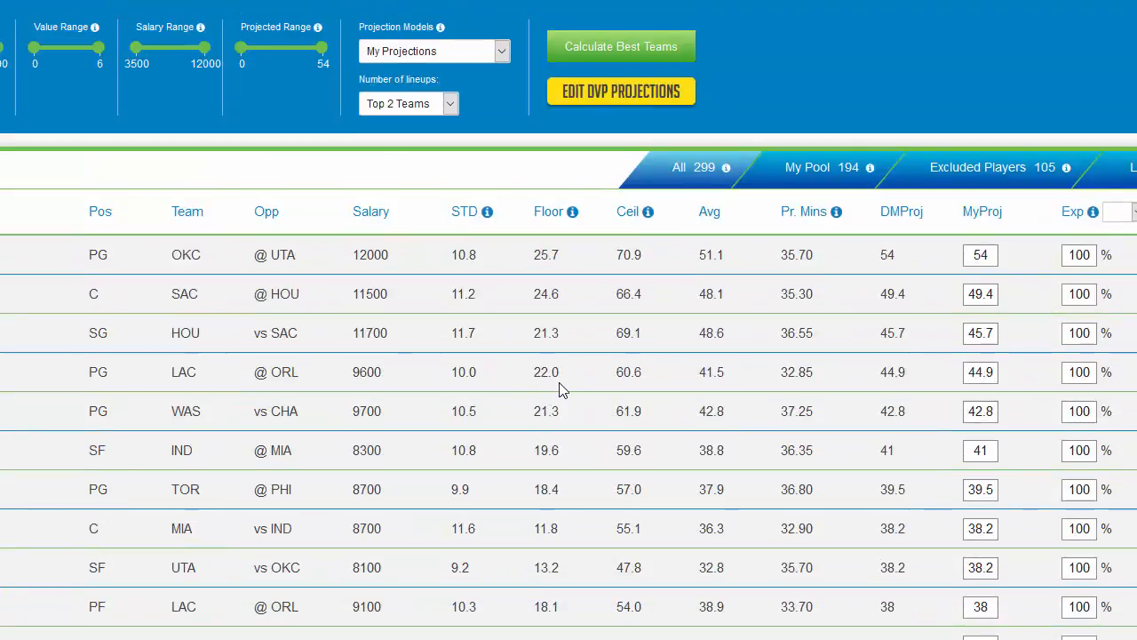